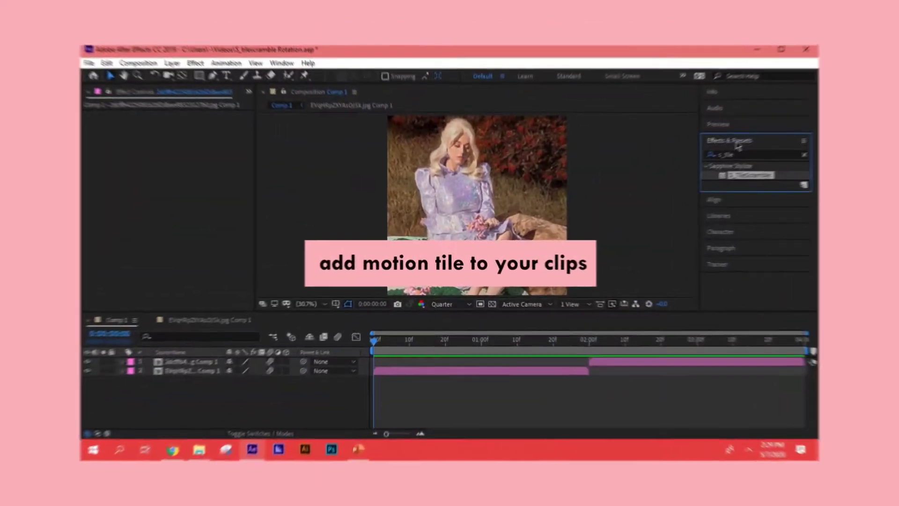
Apply Motion Tile to layer 2 with Mirror Edges on and Output Width and Height at 400
{"action": "type", "text": "ion"}
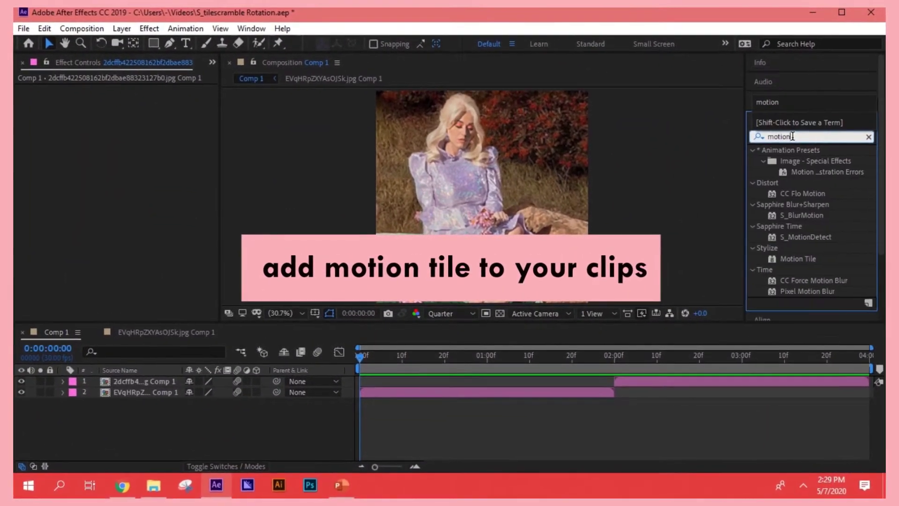
{"action": "left_click", "coordinate": [801, 258]}
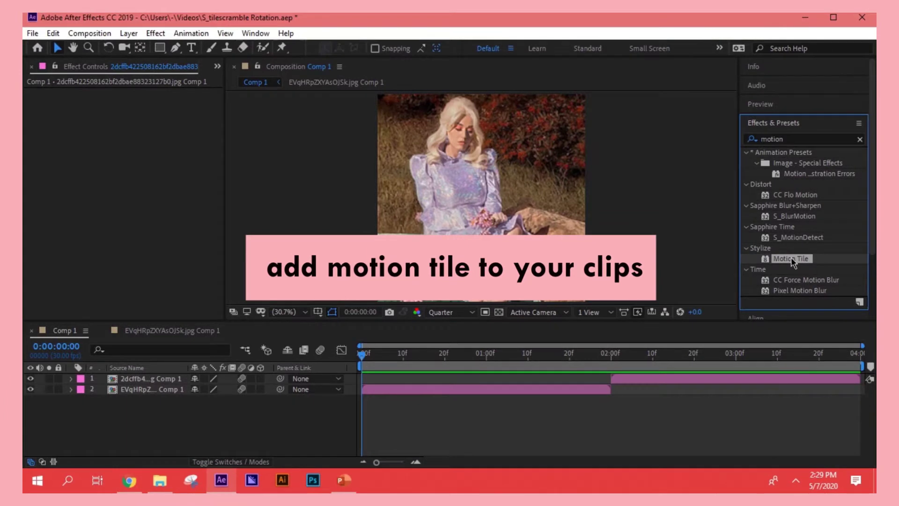
{"action": "left_click_drag", "start_coordinate": [791, 260], "coordinate": [557, 389]}
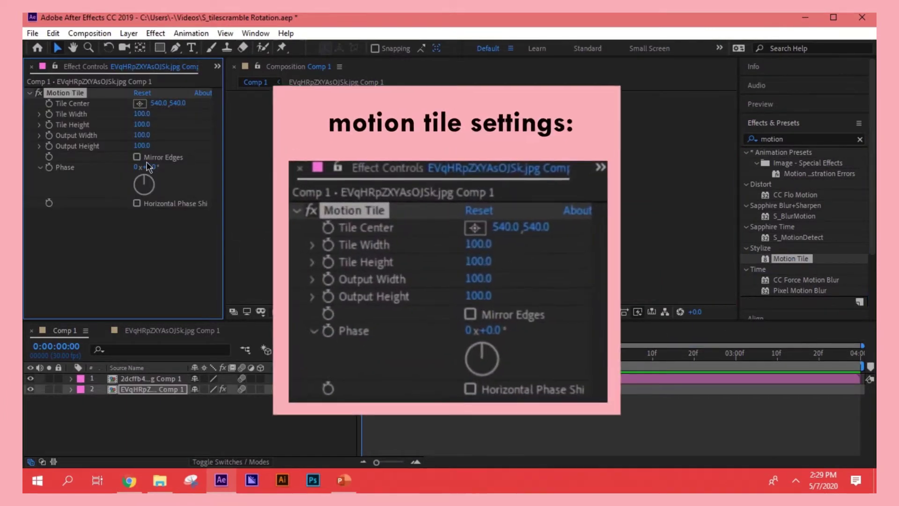
{"action": "left_click", "coordinate": [137, 157]}
{"action": "left_click", "coordinate": [143, 146]}
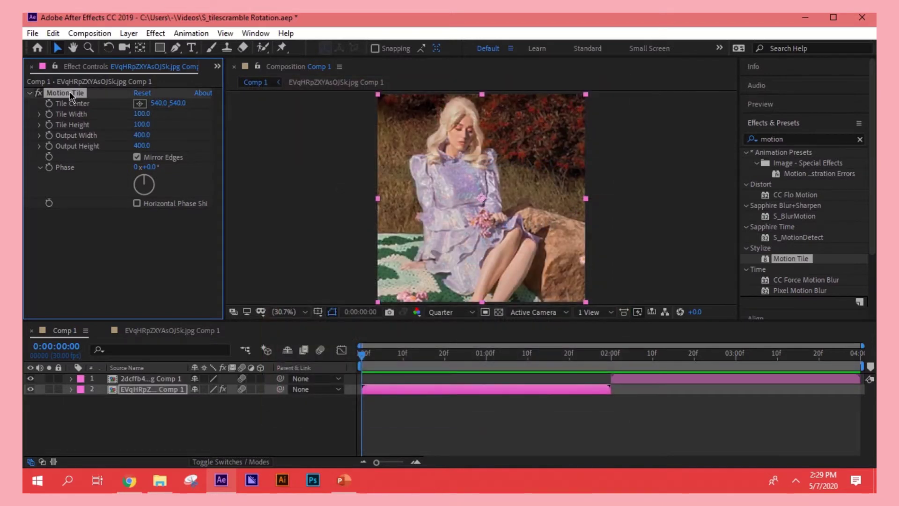
Keyframe the first clip's Scale from 100% to 250% at its end, with easy ease
{"action": "left_click", "coordinate": [468, 390]}
{"action": "key", "text": "s"}
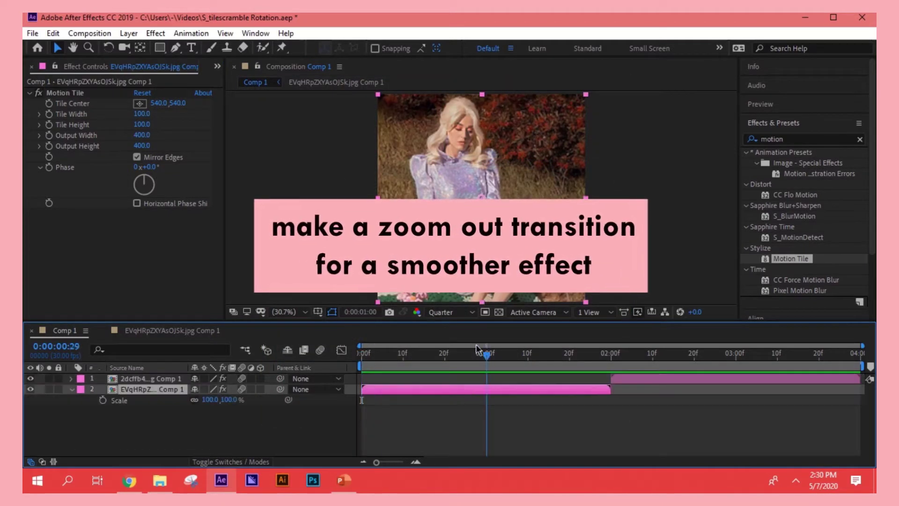
{"action": "type", "text": "250"}
{"action": "key", "text": "Return"}
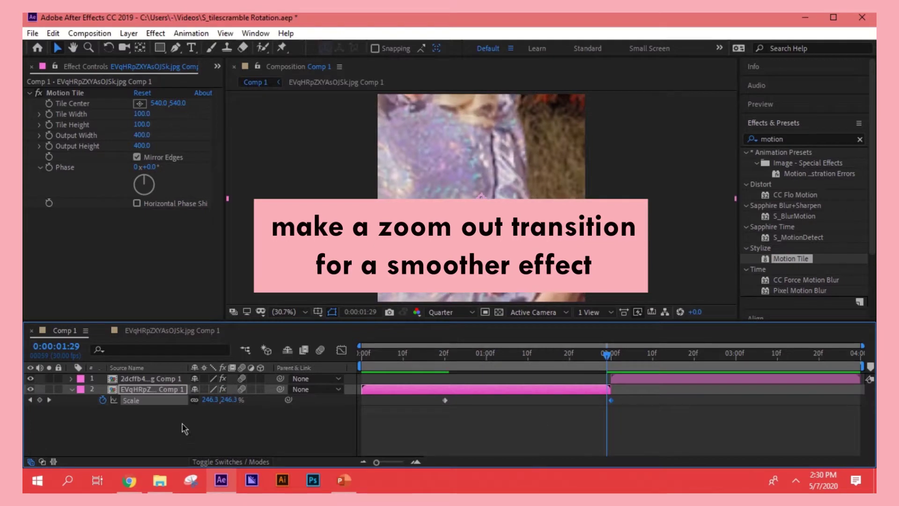
{"action": "right_click", "coordinate": [184, 424]}
{"action": "left_click", "coordinate": [361, 295]}
{"action": "key", "text": "shift+F3"}
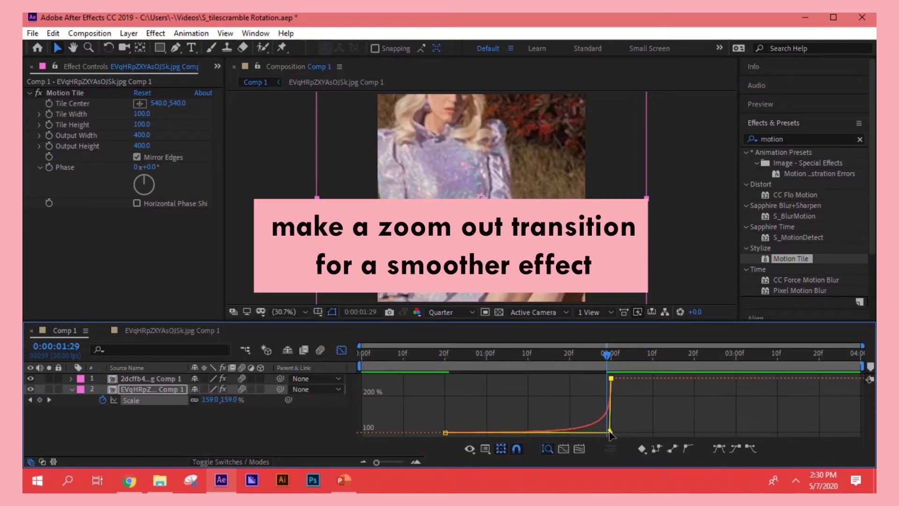
Keyframe the second clip's Scale from 50% at 2:00 to 100% at 3:10, with easy ease
{"action": "key", "text": "shift+F3"}
{"action": "left_click", "coordinate": [749, 378]}
{"action": "key", "text": "s"}
{"action": "left_click", "coordinate": [777, 356]}
{"action": "key", "text": "alt+shift+s"}
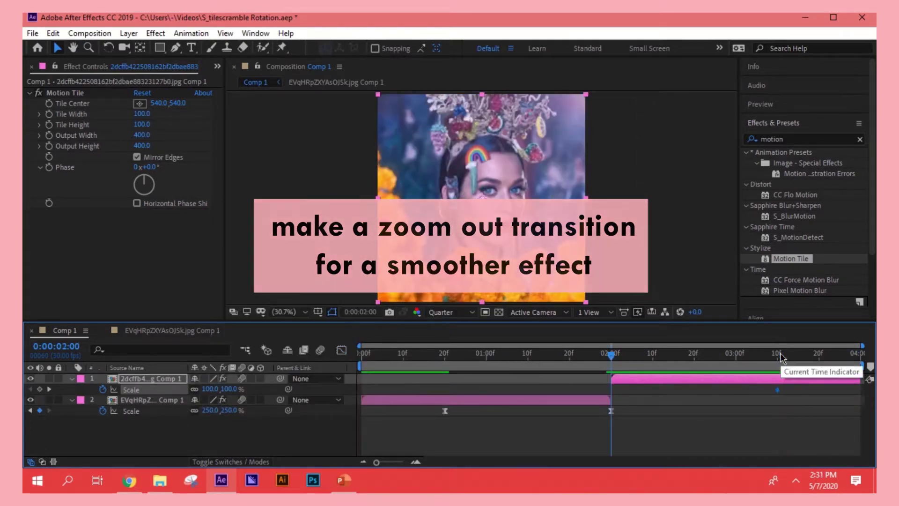
{"action": "left_click_drag", "start_coordinate": [777, 356], "coordinate": [610, 356]}
{"action": "type", "text": "50"}
{"action": "right_click", "coordinate": [164, 389]}
{"action": "left_click", "coordinate": [375, 337]}
{"action": "key", "text": "shift+F3"}
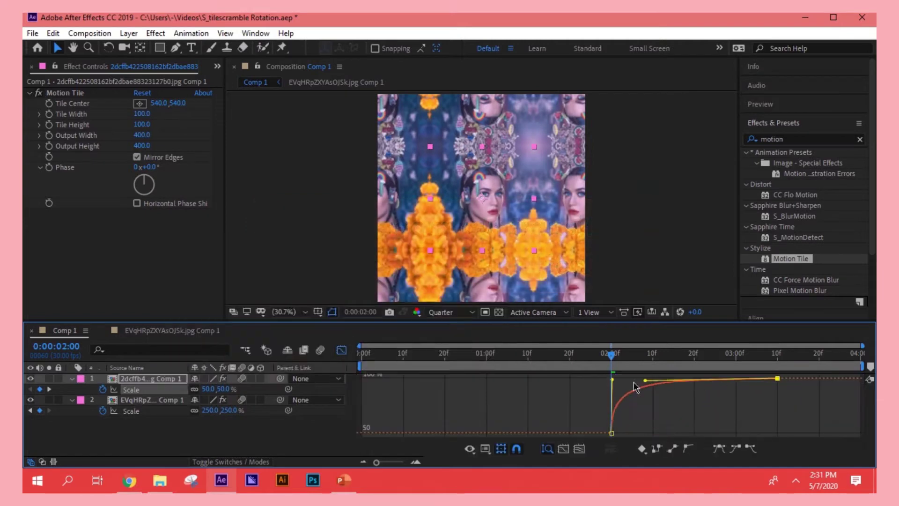
{"action": "key", "text": "shift+F3"}
Collapse the layer properties and preview the zoom-out transition
{"action": "key", "text": "u"}
{"action": "left_click", "coordinate": [760, 104]}
{"action": "left_click", "coordinate": [802, 121]}
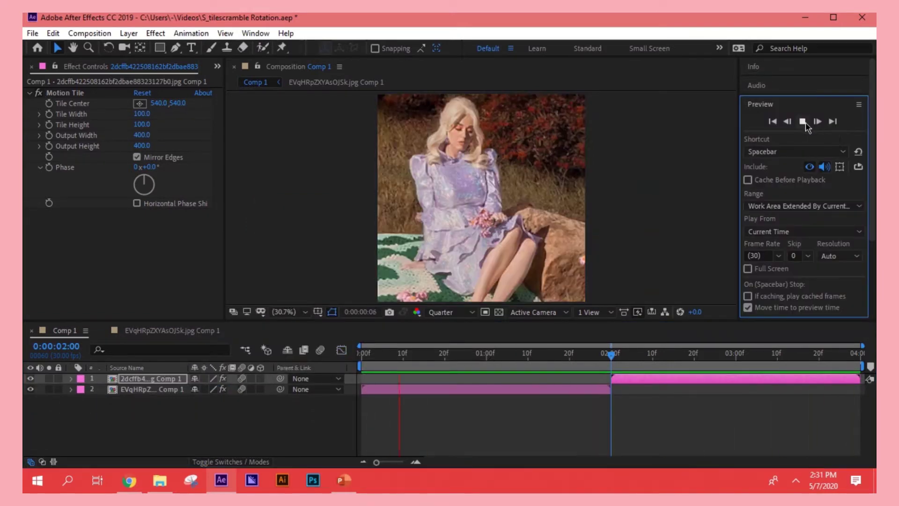
{"action": "left_click", "coordinate": [765, 106]}
Search for S_TileScramble and apply it to the first clip's layer
{"action": "left_click", "coordinate": [775, 125]}
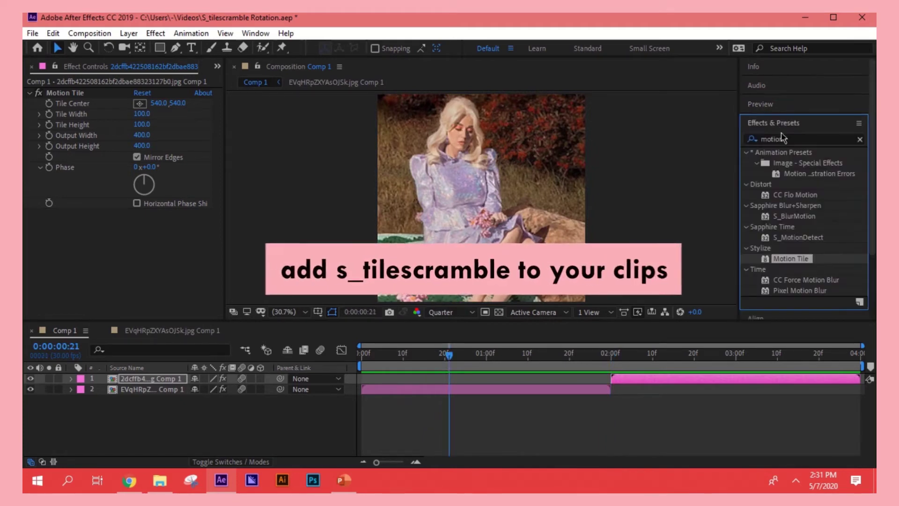
{"action": "left_click", "coordinate": [796, 139]}
{"action": "type", "text": "s_"}
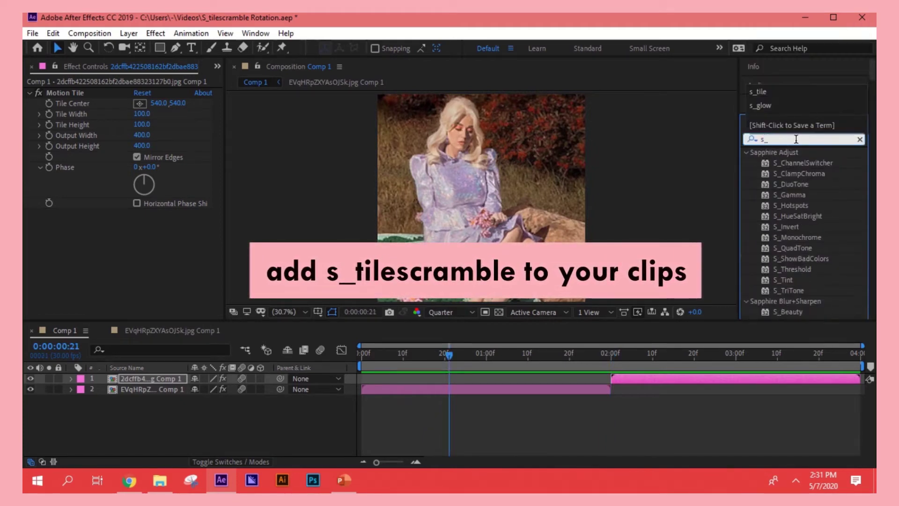
{"action": "type", "text": "til"}
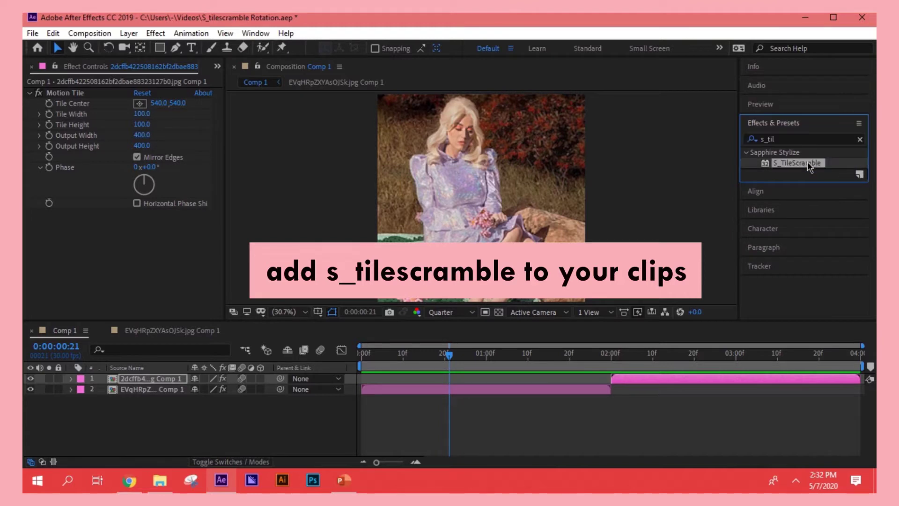
{"action": "left_click_drag", "start_coordinate": [807, 161], "coordinate": [550, 395]}
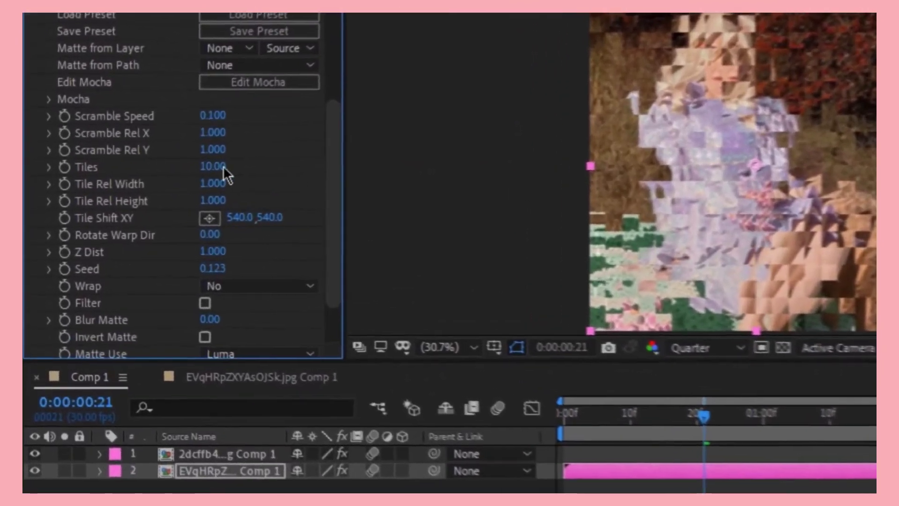
Set S_TileScramble Tiles to 2 and add a Scramble Speed keyframe of 0
{"action": "left_click", "coordinate": [223, 165]}
{"action": "type", "text": "2"}
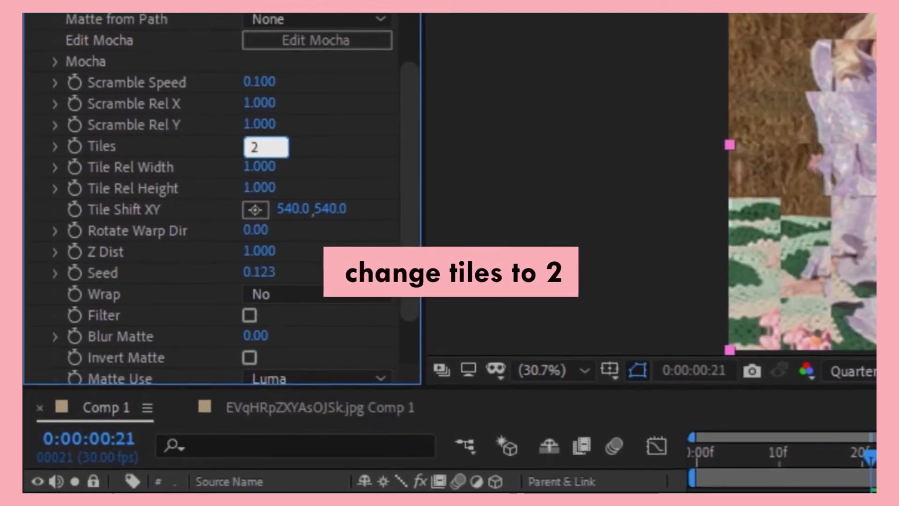
{"action": "key", "text": "Return"}
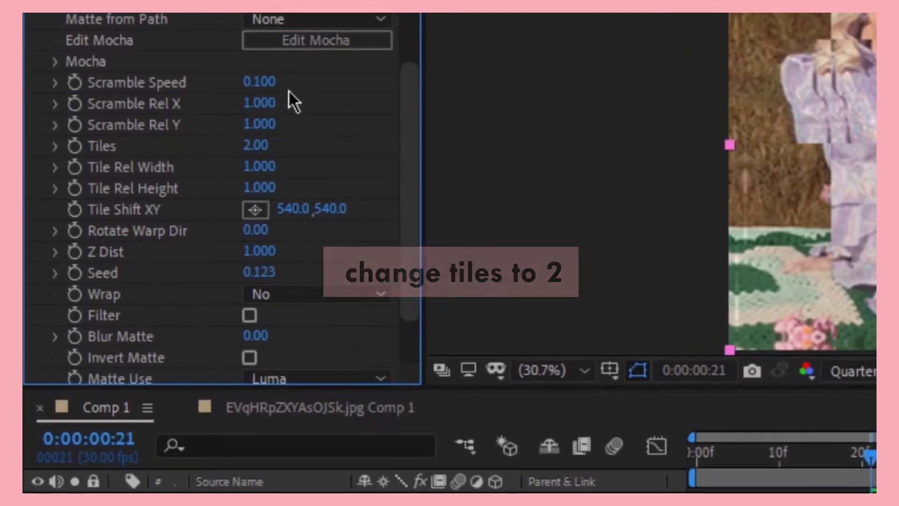
{"action": "left_click", "coordinate": [257, 81]}
{"action": "type", "text": "0.000"}
{"action": "key", "text": "Return"}
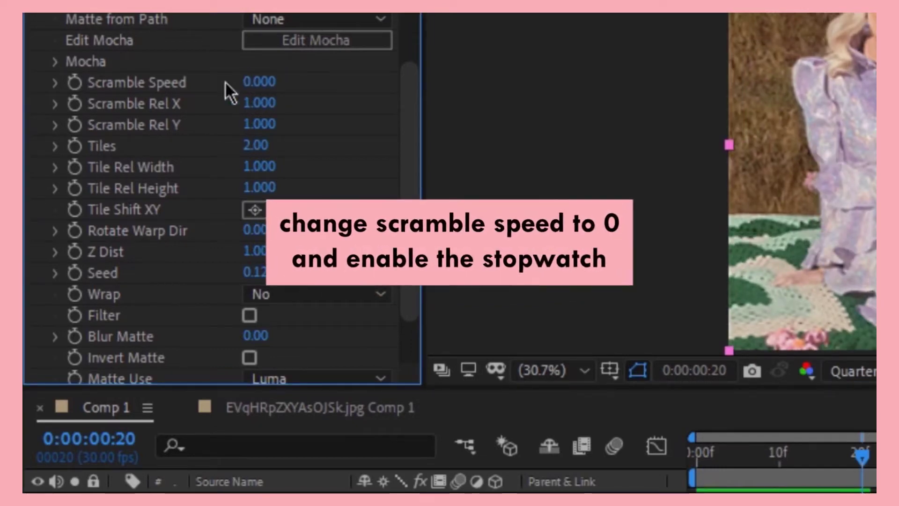
{"action": "left_click", "coordinate": [75, 83]}
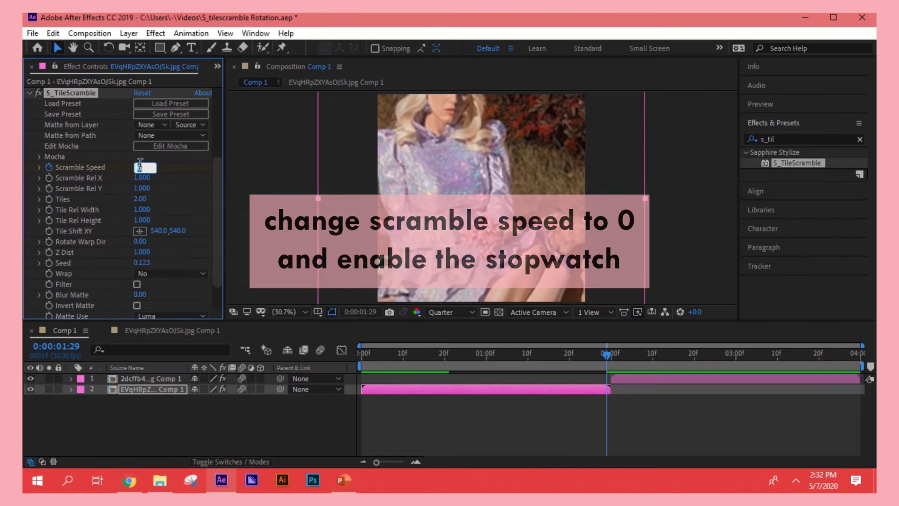
Key Scramble Speed to 1.5 at the first clip's end, shifted one frame later
{"action": "left_click", "coordinate": [141, 167]}
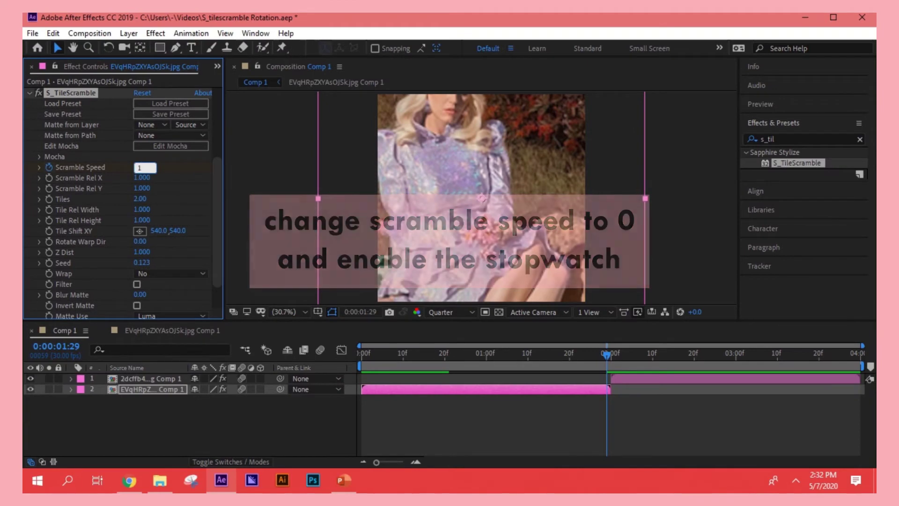
{"action": "type", "text": "1.5"}
{"action": "key", "text": "Return"}
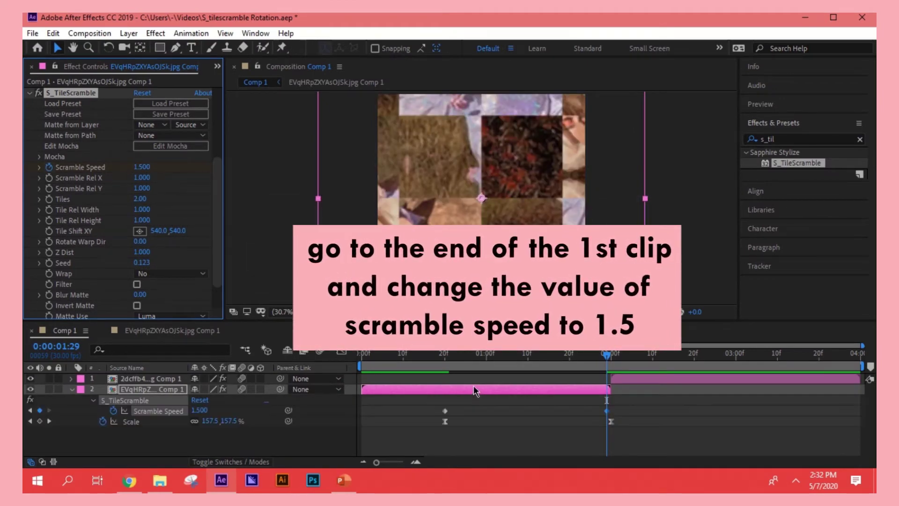
{"action": "left_click_drag", "start_coordinate": [606, 411], "coordinate": [611, 411]}
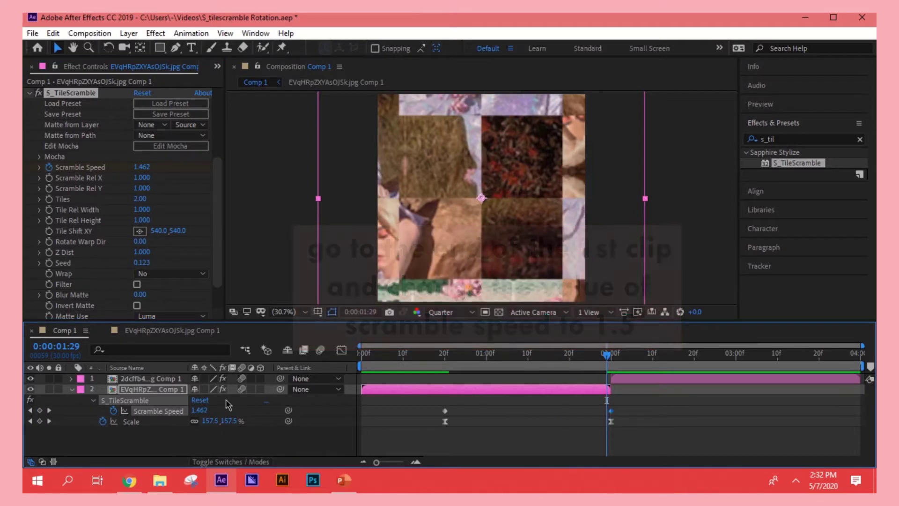
Easy-ease the Scramble Speed keyframes and steepen the curve so it rises sharply at the cut
{"action": "right_click", "coordinate": [177, 412]}
{"action": "mouse_move", "coordinate": [192, 392]}
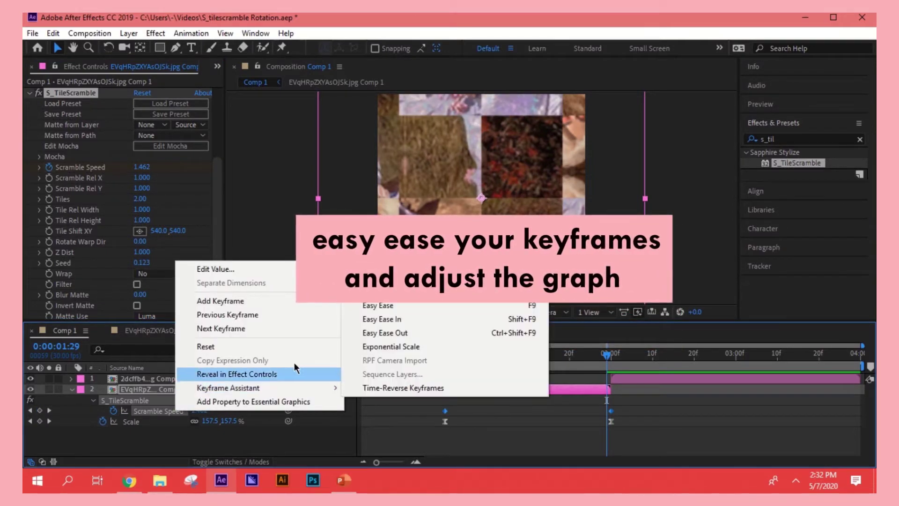
{"action": "left_click", "coordinate": [404, 305]}
{"action": "key", "text": "shift+F3"}
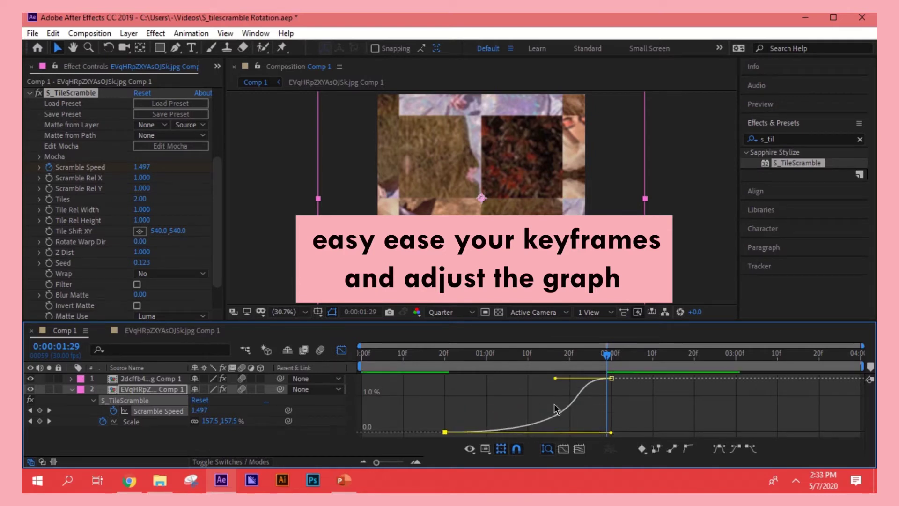
{"action": "left_click_drag", "start_coordinate": [641, 419], "coordinate": [641, 418]}
{"action": "left_click_drag", "start_coordinate": [557, 380], "coordinate": [609, 430]}
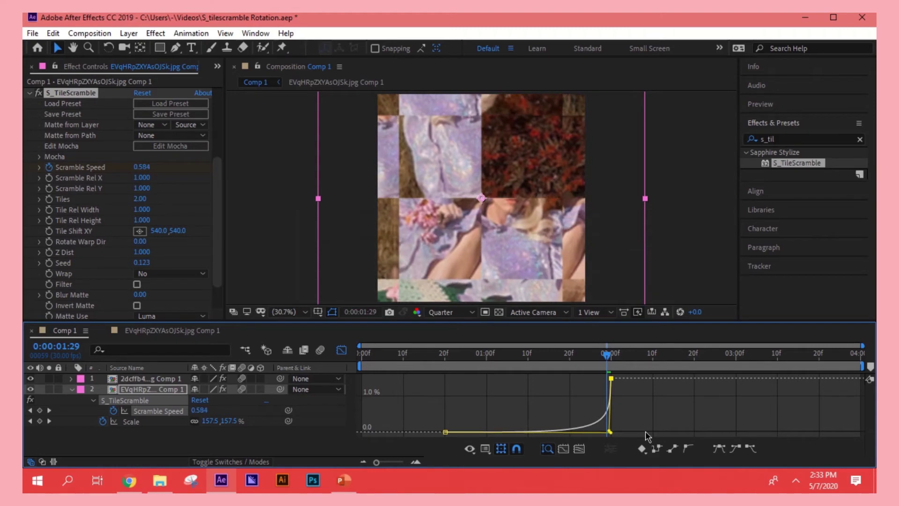
{"action": "left_click", "coordinate": [341, 349]}
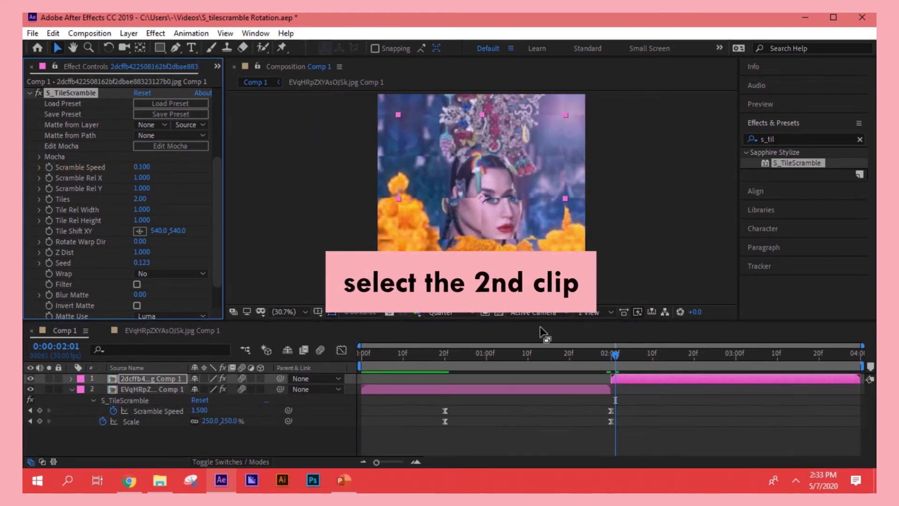
At 2:00, set the second clip's Scramble Speed to -1.5
{"action": "key", "text": "Page_Up"}
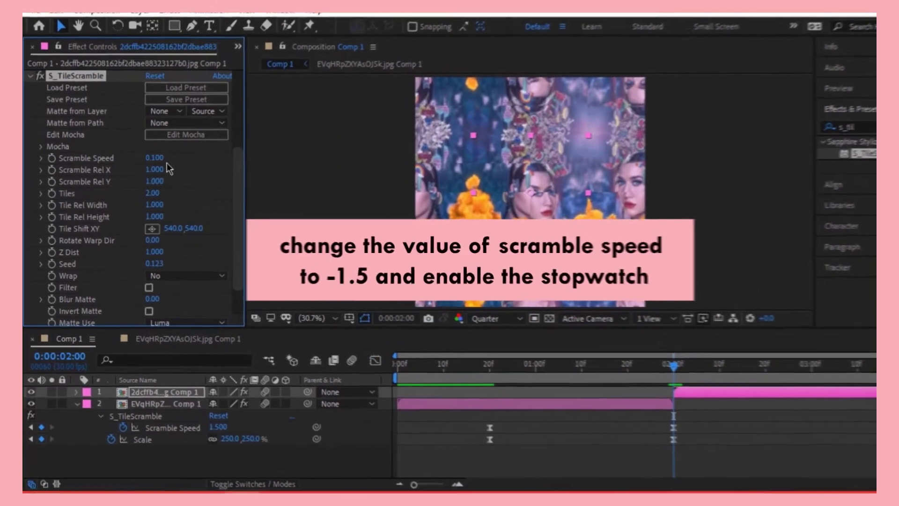
{"action": "left_click", "coordinate": [154, 158]}
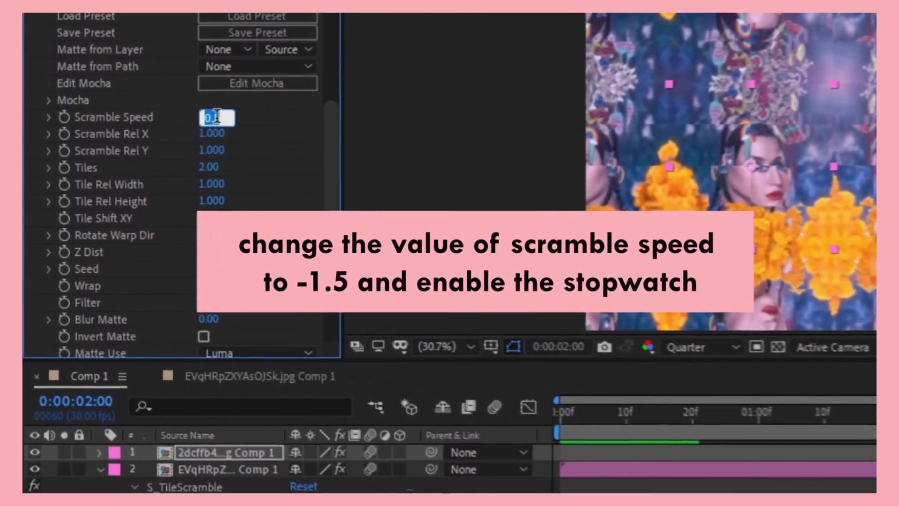
{"action": "type", "text": "-1.500"}
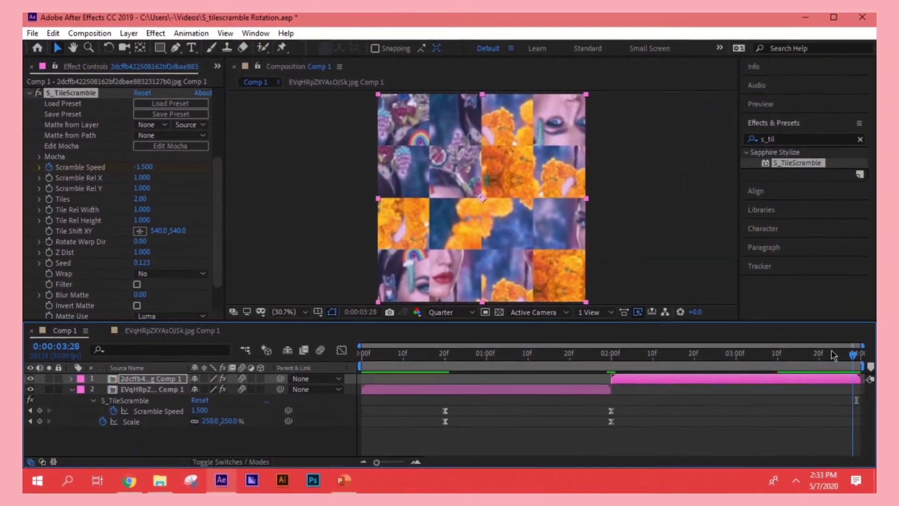
Add a Scramble Speed keyframe of 0 at 3:10 on the second clip
{"action": "left_click", "coordinate": [795, 356]}
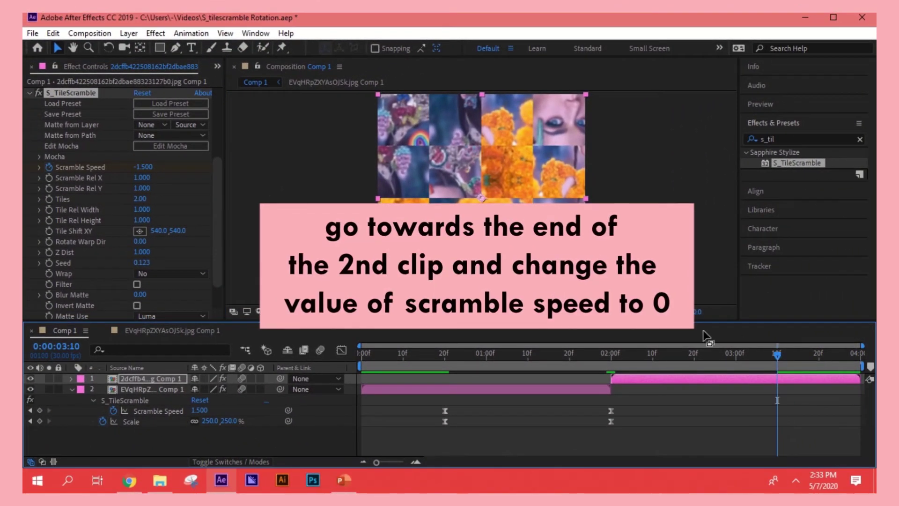
{"action": "key", "text": "Return"}
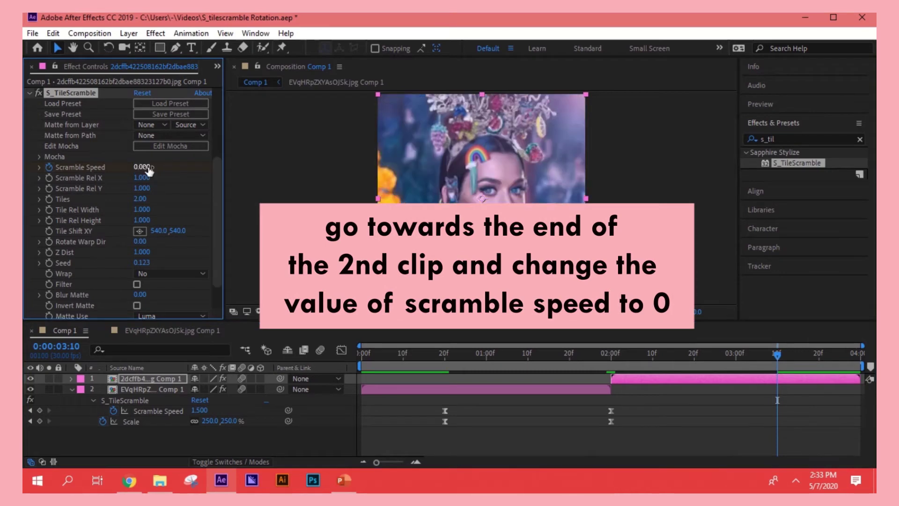
{"action": "key", "text": "u"}
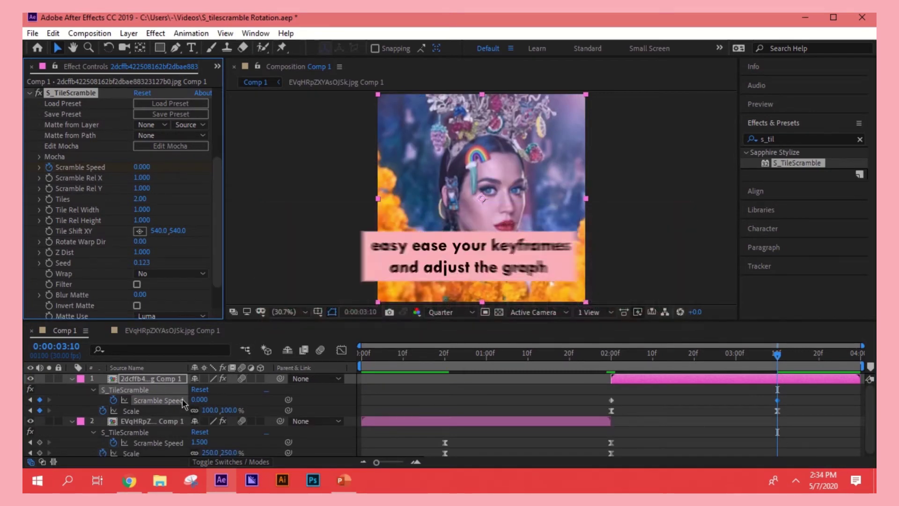
Easy-ease the second clip's Scramble Speed and steepen its curve right after 2:00
{"action": "right_click", "coordinate": [181, 399]}
{"action": "mouse_move", "coordinate": [206, 384]}
{"action": "left_click", "coordinate": [379, 311]}
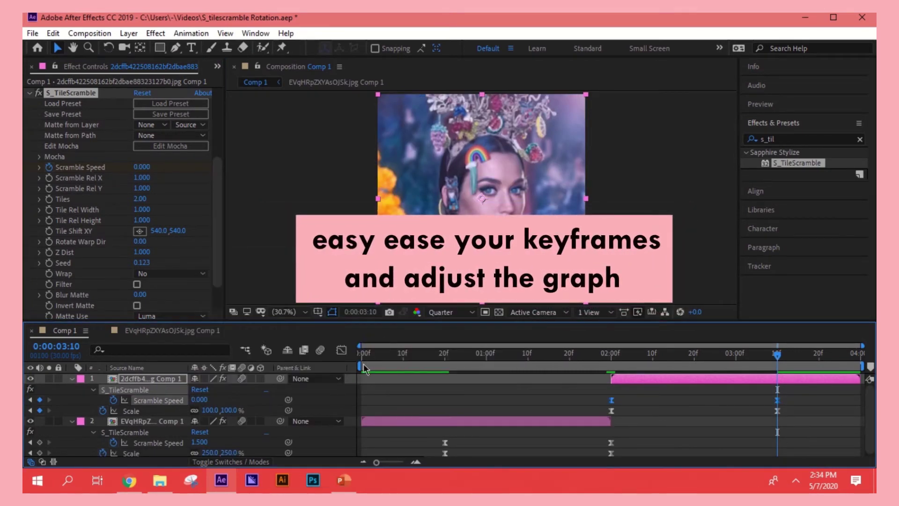
{"action": "left_click", "coordinate": [343, 351]}
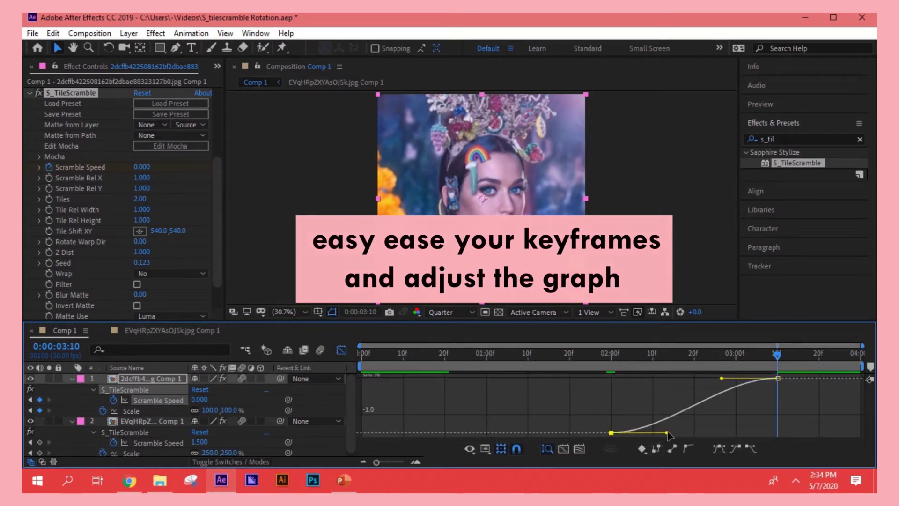
{"action": "left_click_drag", "start_coordinate": [666, 432], "coordinate": [610, 385]}
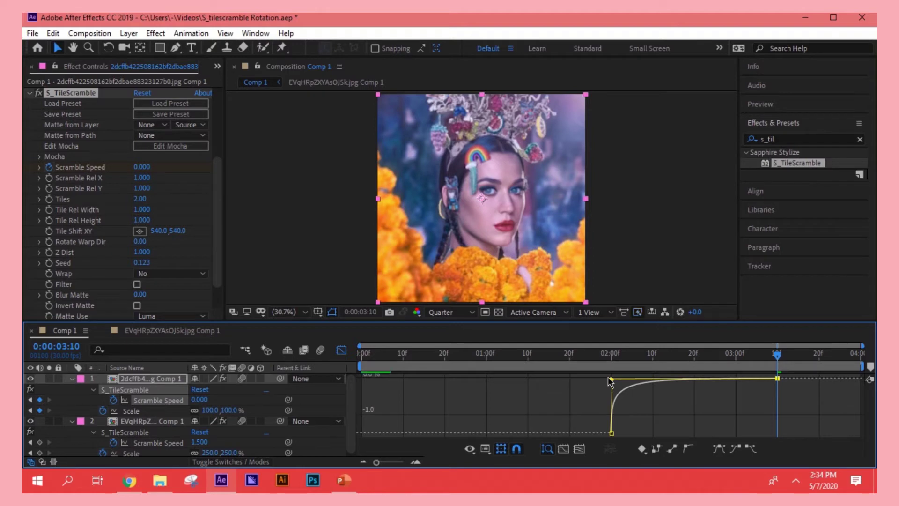
{"action": "left_click", "coordinate": [340, 351]}
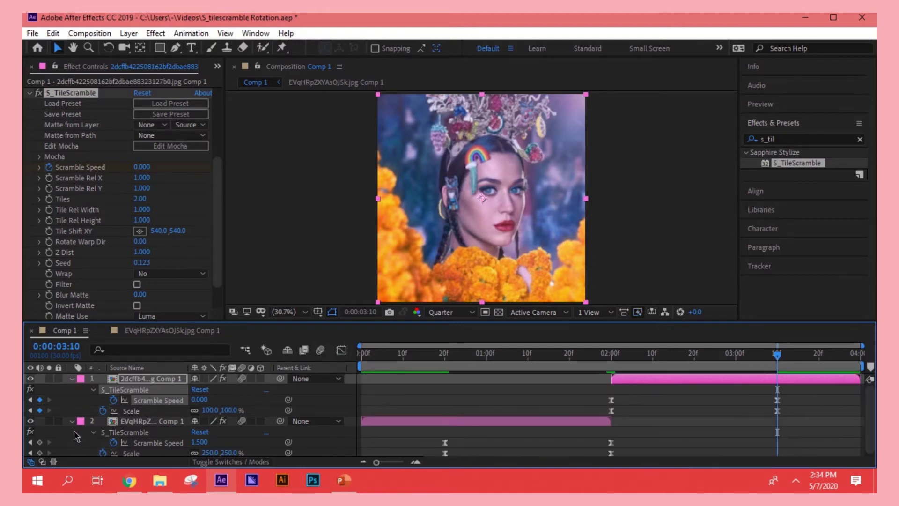
{"action": "left_click", "coordinate": [71, 379]}
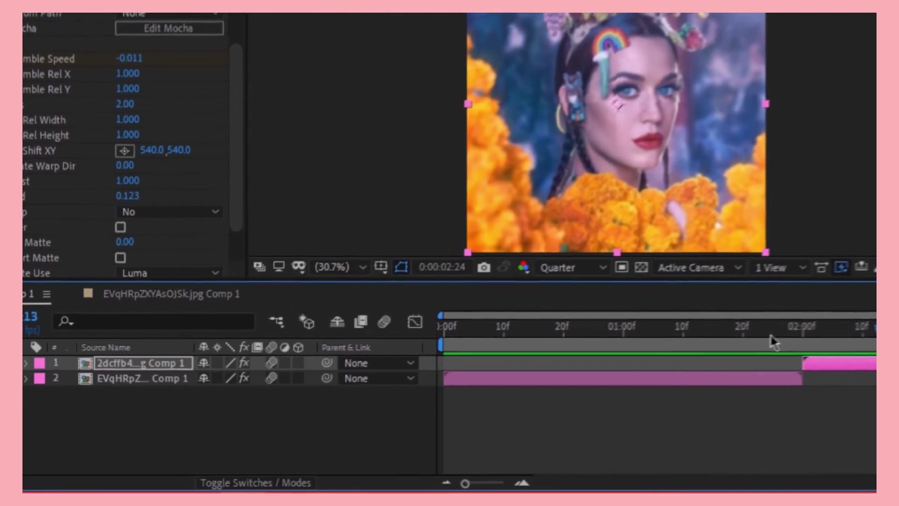
Keyframe layer 2's Rotation at 0° at 20f and -230° at 2:00
{"action": "left_click_drag", "start_coordinate": [771, 335], "coordinate": [562, 314]}
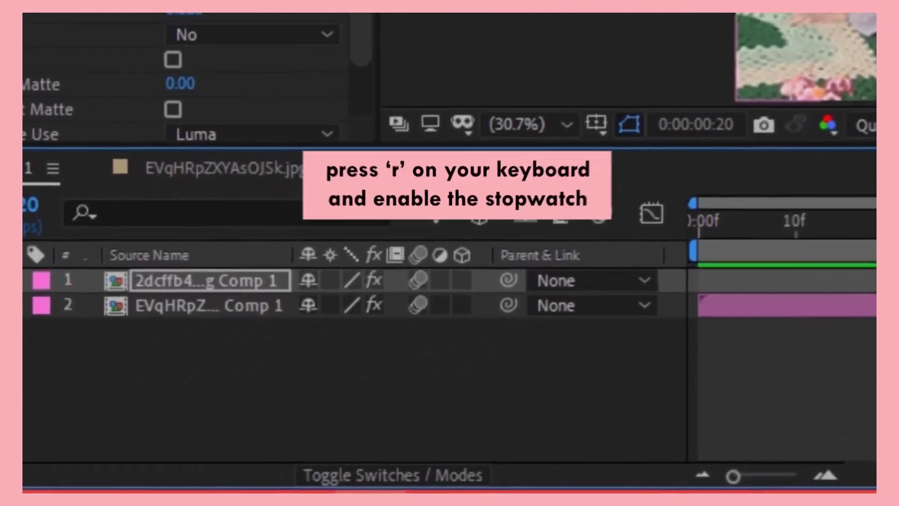
{"action": "left_click", "coordinate": [187, 327]}
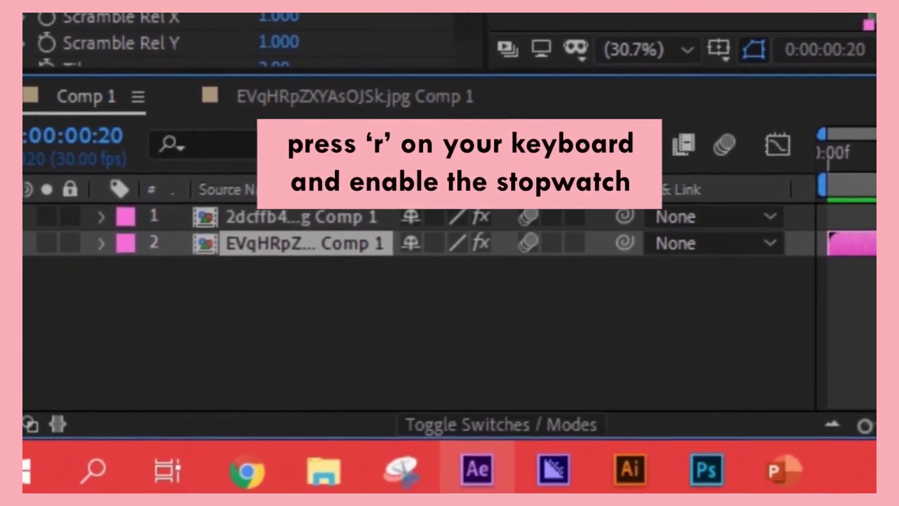
{"action": "key", "text": "r"}
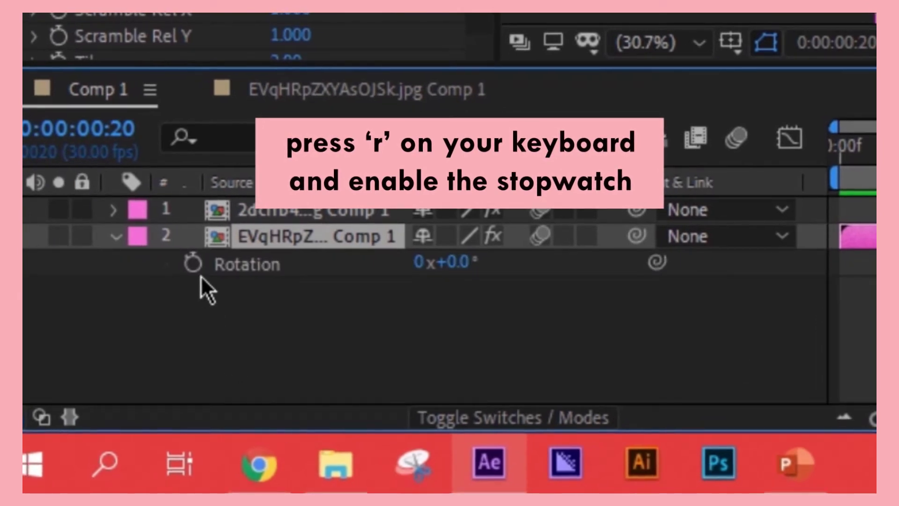
{"action": "left_click", "coordinate": [194, 264]}
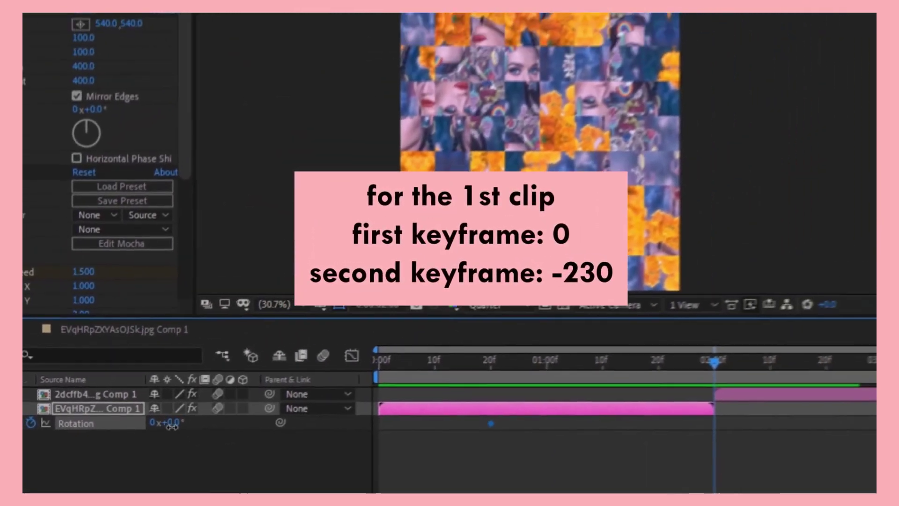
{"action": "left_click", "coordinate": [172, 425]}
{"action": "type", "text": "-23"}
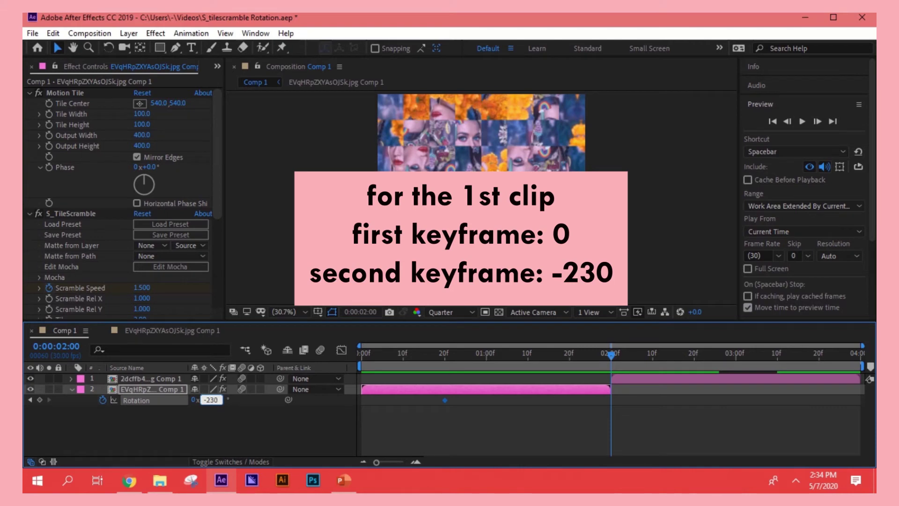
{"action": "left_click", "coordinate": [174, 400]}
Ease layer 2's Rotation to hold, then spin sharply into 2:00; show layer 1's Rotation
{"action": "right_click", "coordinate": [174, 400]}
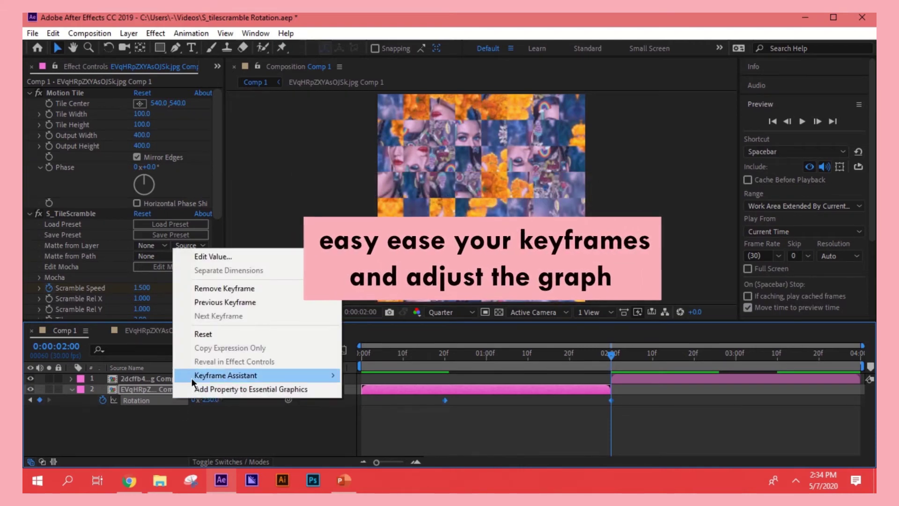
{"action": "mouse_move", "coordinate": [192, 378]}
{"action": "left_click", "coordinate": [364, 306]}
{"action": "left_click", "coordinate": [342, 351]}
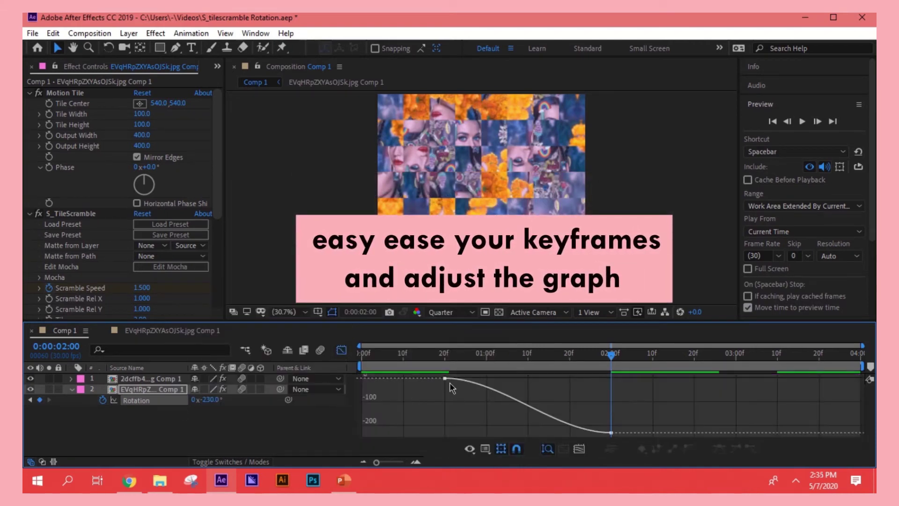
{"action": "left_click_drag", "start_coordinate": [555, 432], "coordinate": [609, 380]}
{"action": "left_click_drag", "start_coordinate": [500, 378], "coordinate": [573, 379]}
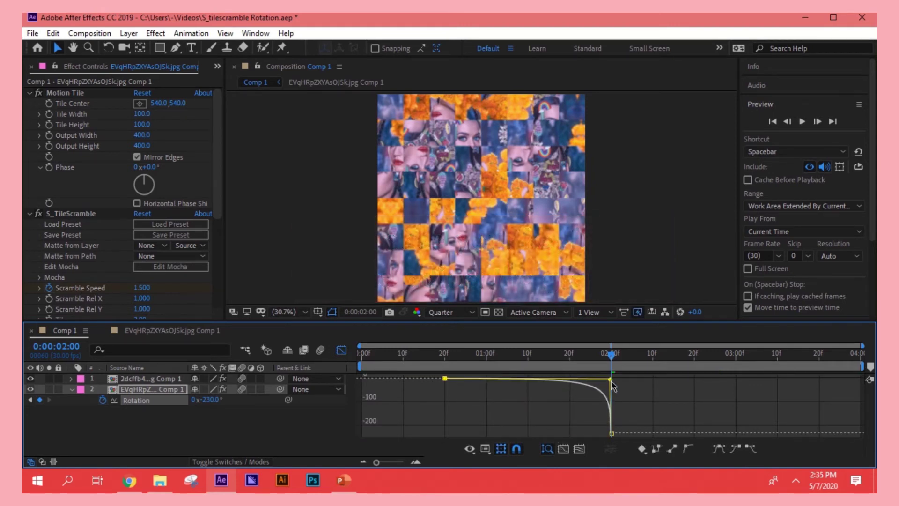
{"action": "left_click", "coordinate": [342, 351]}
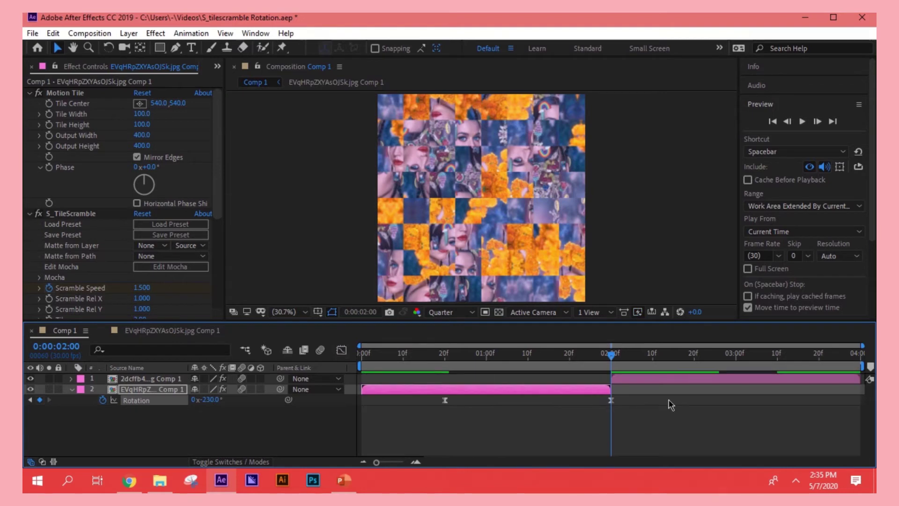
{"action": "left_click", "coordinate": [656, 379]}
{"action": "key", "text": "r"}
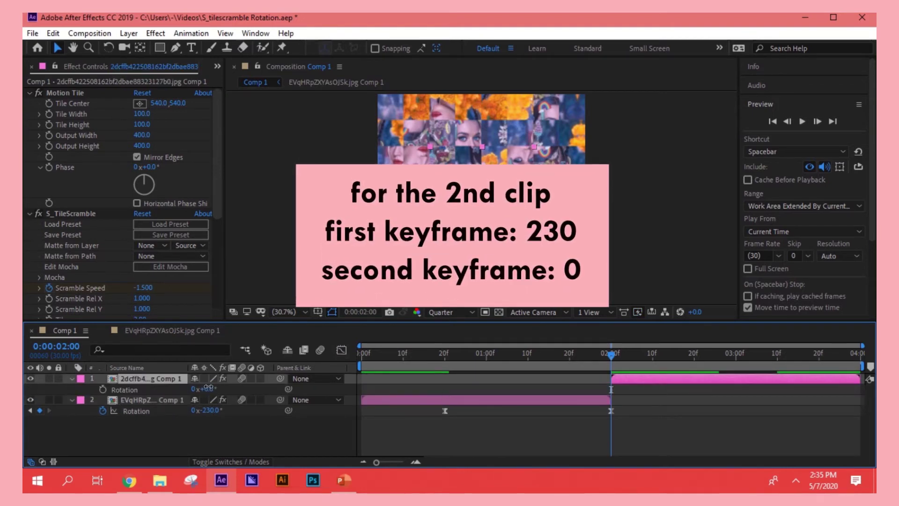
Keyframe the top clip's Rotation at 230° at 2:00 and 0° at 3:10
{"action": "key", "text": "Return"}
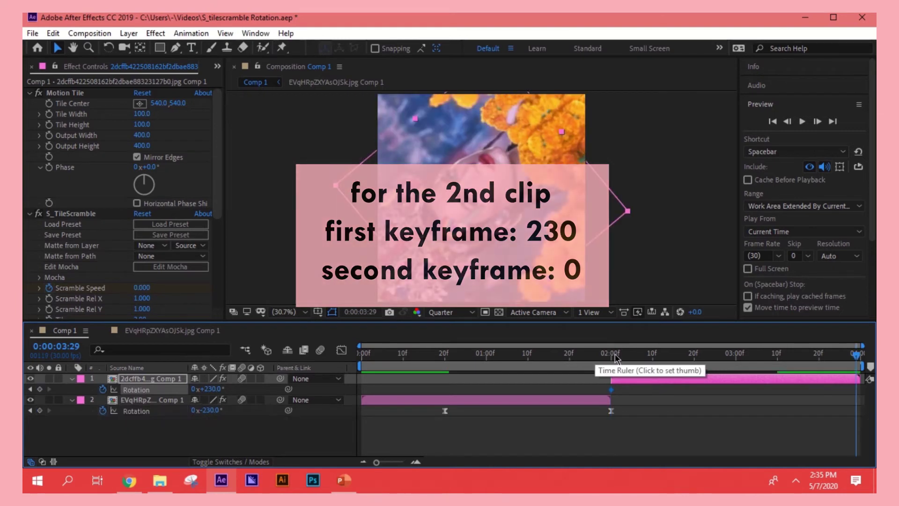
{"action": "left_click", "coordinate": [778, 352]}
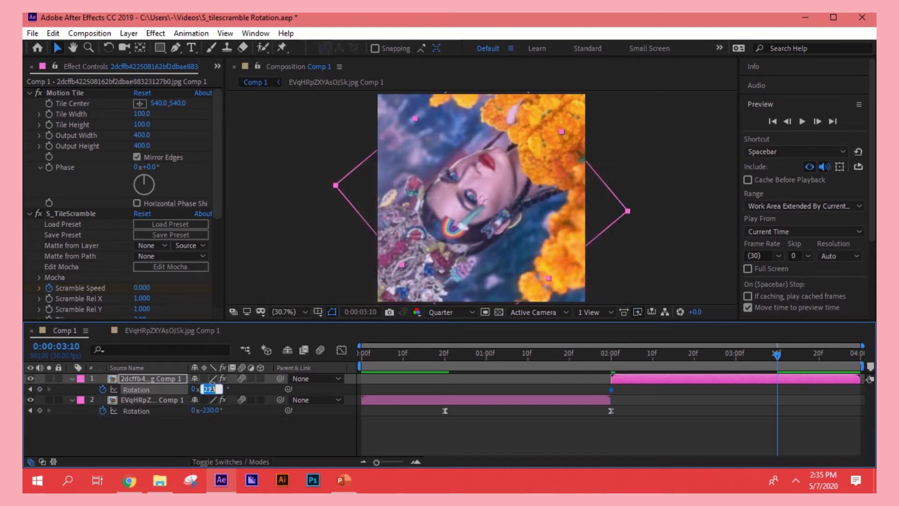
{"action": "type", "text": "0"}
{"action": "key", "text": "Return"}
Easy-ease the top clip's Rotation and stretch the handle so it drops sharply early
{"action": "right_click", "coordinate": [169, 392]}
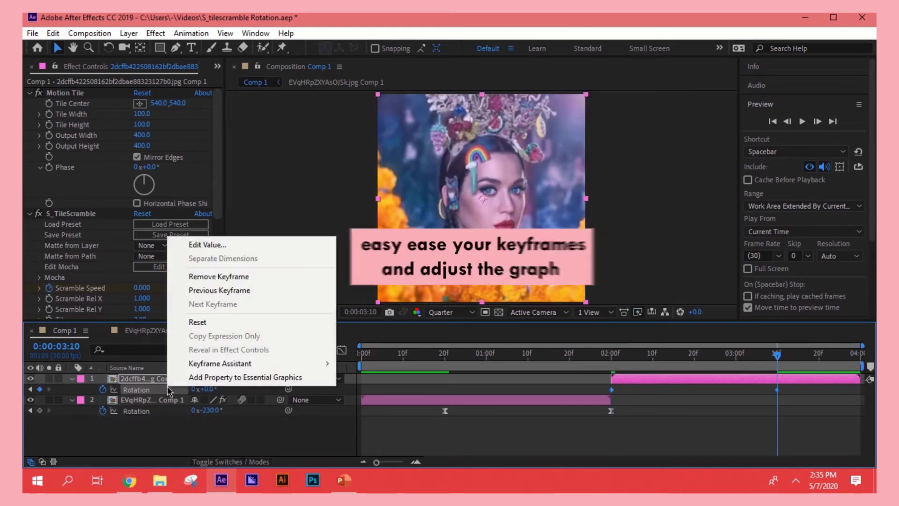
{"action": "mouse_move", "coordinate": [232, 362]}
{"action": "left_click", "coordinate": [370, 279]}
{"action": "left_click", "coordinate": [342, 350]}
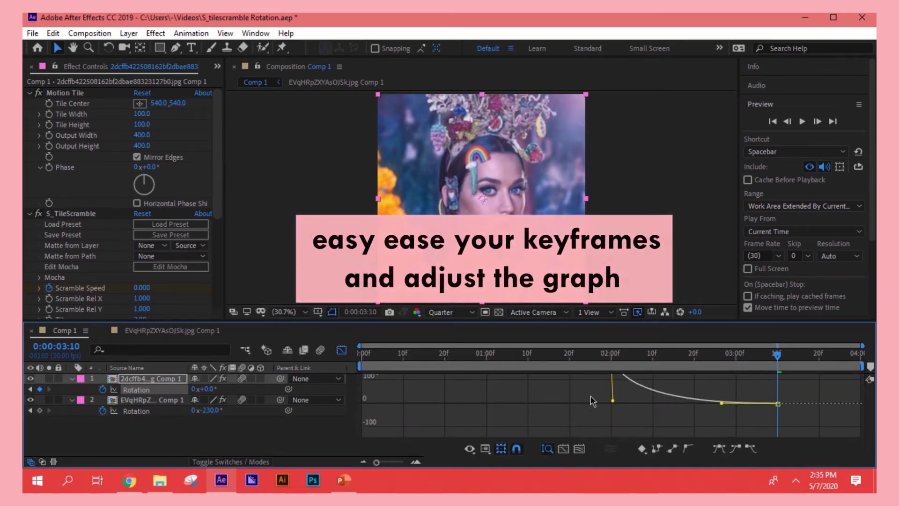
{"action": "left_click_drag", "start_coordinate": [721, 402], "coordinate": [614, 433]}
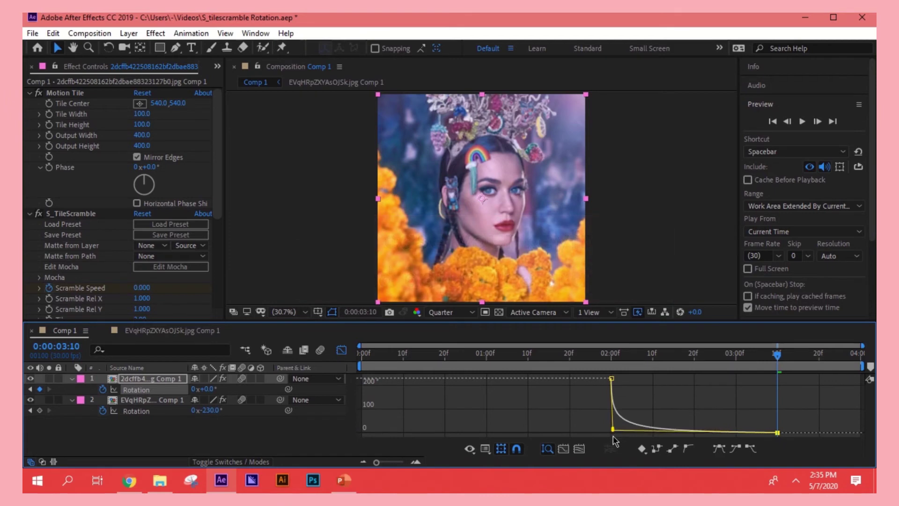
{"action": "left_click", "coordinate": [342, 350]}
Precompose both clip layers into Pre-comp 1
{"action": "left_click", "coordinate": [71, 378]}
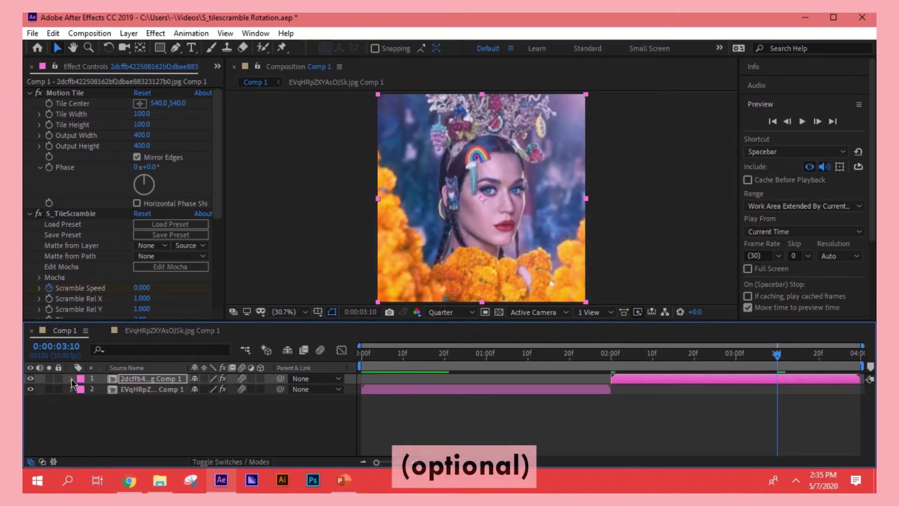
{"action": "key", "text": "space"}
{"action": "left_click", "coordinate": [175, 390], "text": "shift"}
{"action": "key", "text": "ctrl+shift+c"}
{"action": "key", "text": "Return"}
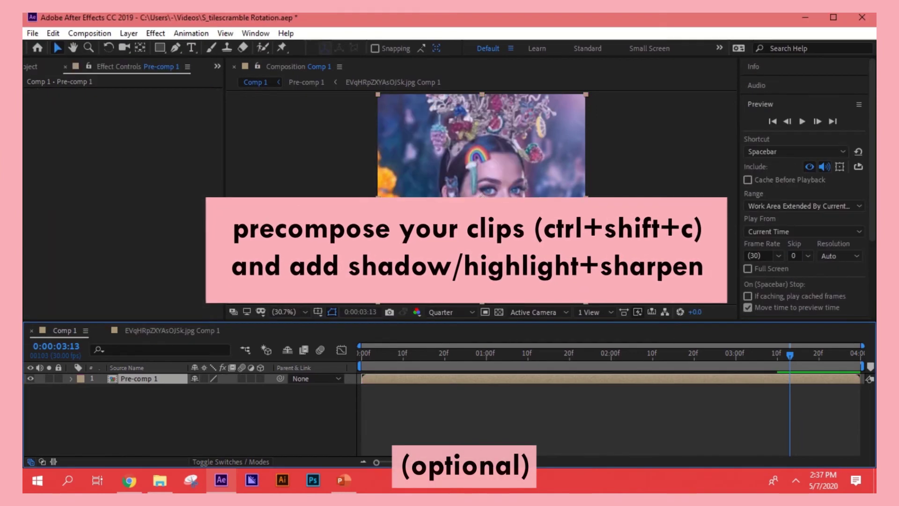
{"action": "left_click", "coordinate": [766, 106]}
Apply Shadow/Highlight to Pre-comp 1 with auto amounts off and Blend With Original 5%
{"action": "left_click", "coordinate": [773, 123]}
{"action": "left_click", "coordinate": [785, 139]}
{"action": "type", "text": "shad"}
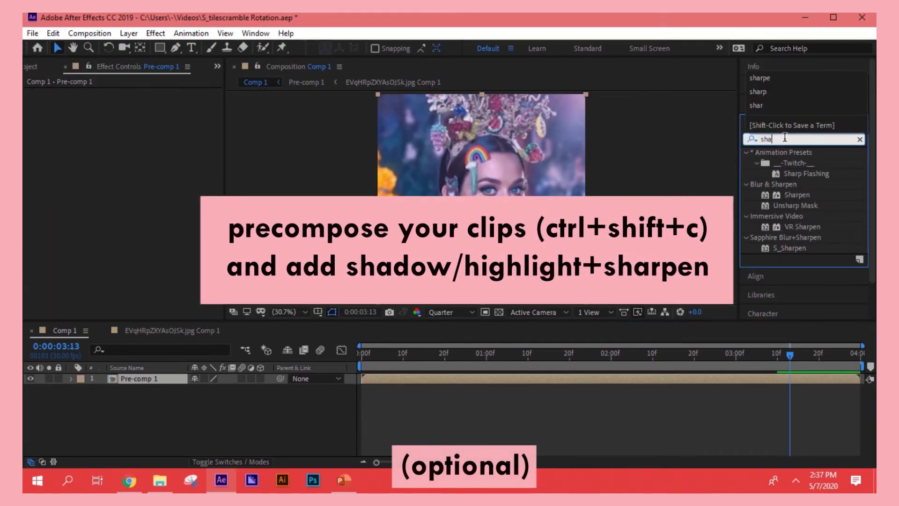
{"action": "left_click_drag", "start_coordinate": [801, 250], "coordinate": [584, 380]}
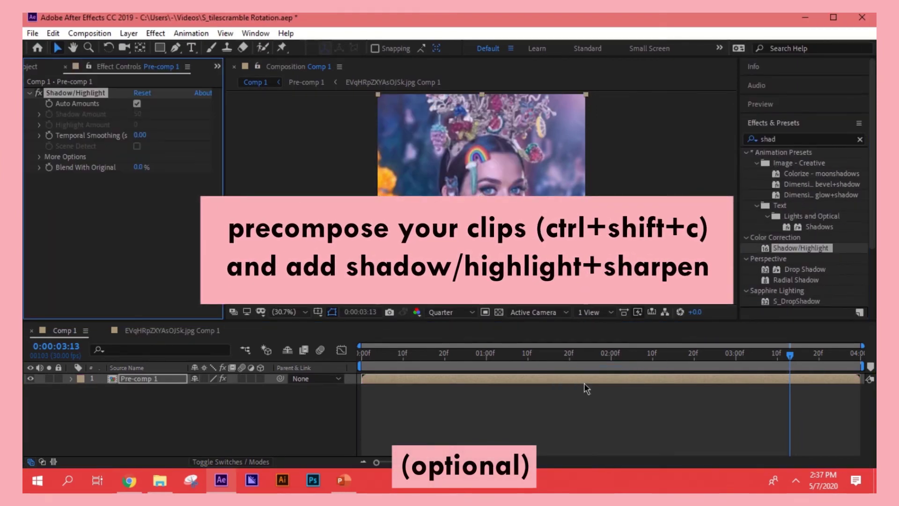
{"action": "left_click", "coordinate": [137, 104]}
{"action": "left_click_drag", "start_coordinate": [139, 167], "coordinate": [521, 294]}
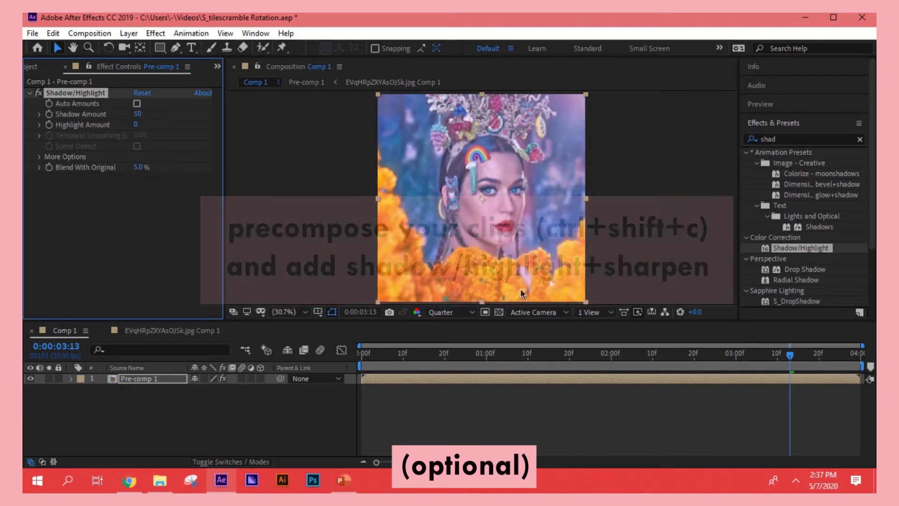
Apply Sharpen to Pre-comp 1 with Sharpen Amount 30
{"action": "double_click", "coordinate": [768, 139]}
{"action": "type", "text": "sharp"}
{"action": "left_click_drag", "start_coordinate": [796, 195], "coordinate": [181, 209]}
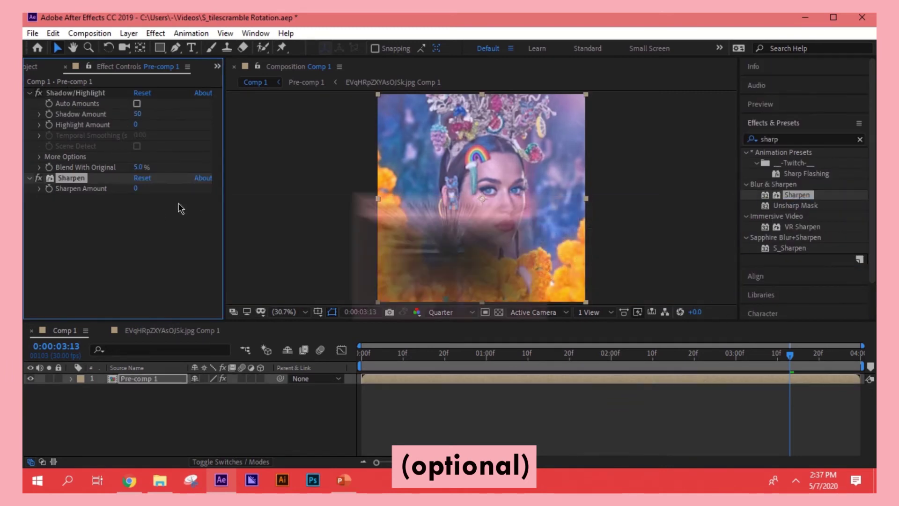
{"action": "left_click_drag", "start_coordinate": [135, 188], "coordinate": [149, 188]}
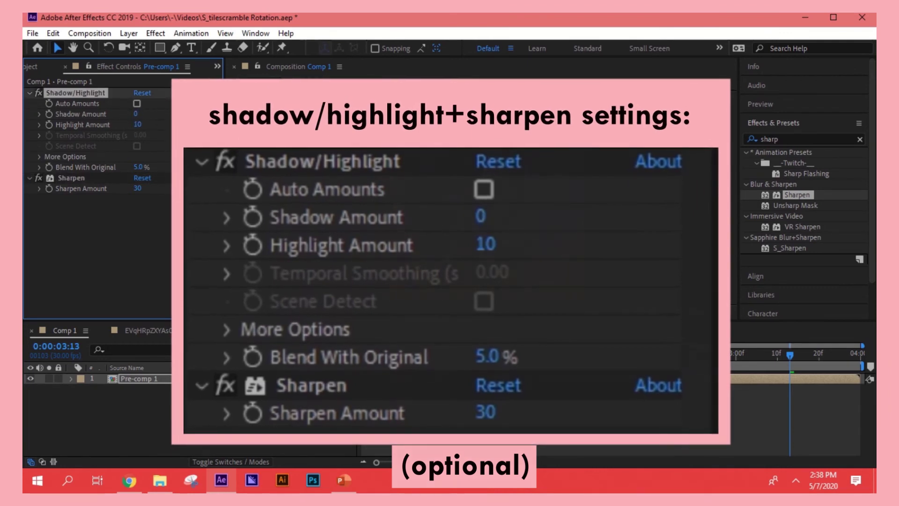
{"action": "left_click", "coordinate": [760, 104]}
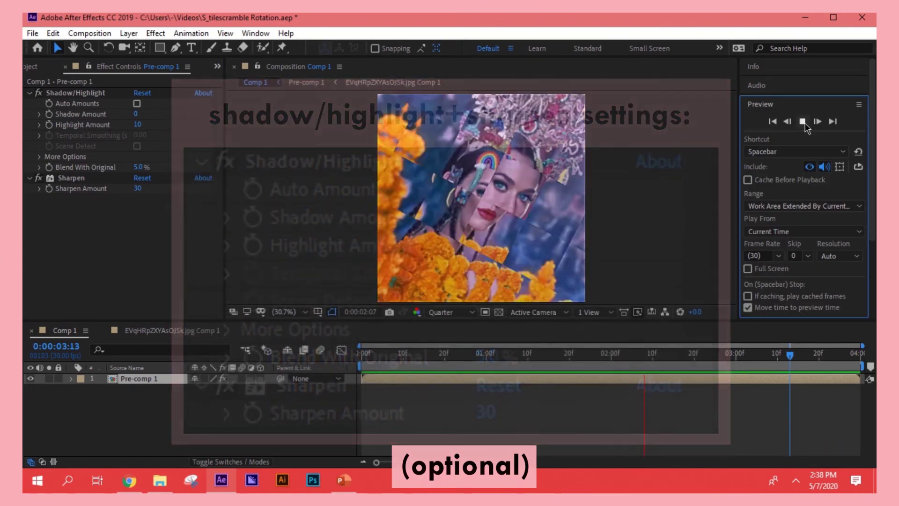
{"action": "key", "text": "space"}
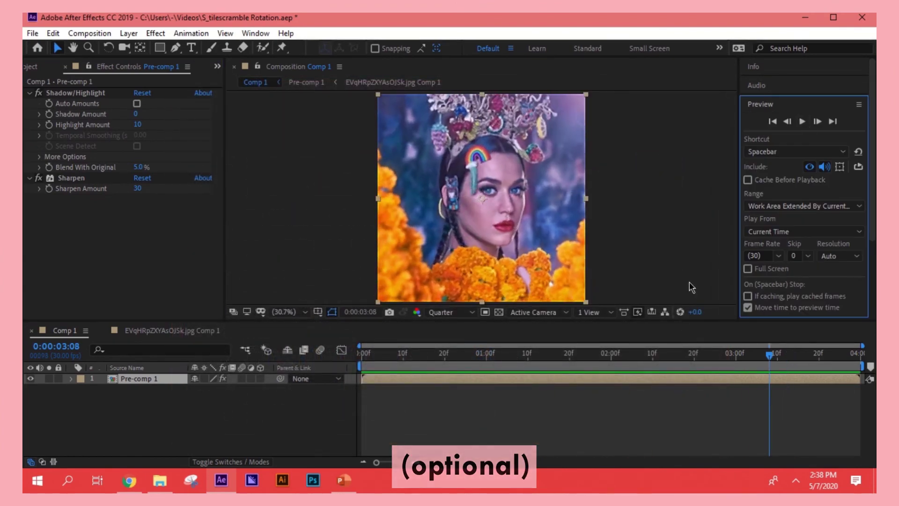
{"action": "double_click", "coordinate": [576, 377]}
{"action": "double_click", "coordinate": [576, 375]}
{"action": "left_click", "coordinate": [42, 92]}
{"action": "key", "text": "Delete"}
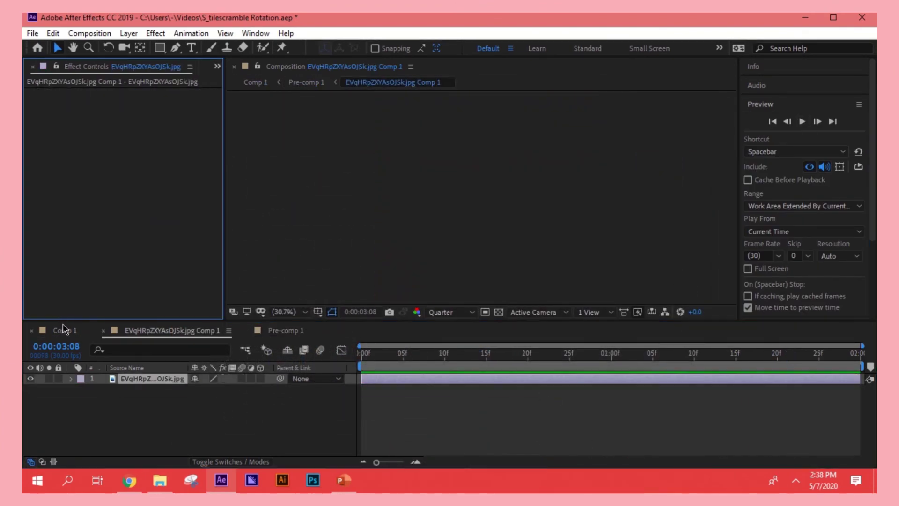
{"action": "left_click", "coordinate": [65, 330]}
{"action": "key", "text": "space"}
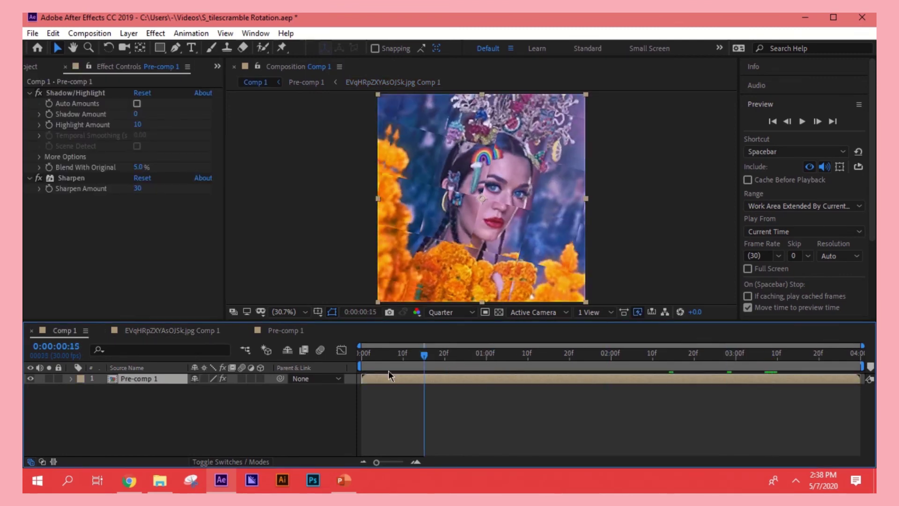